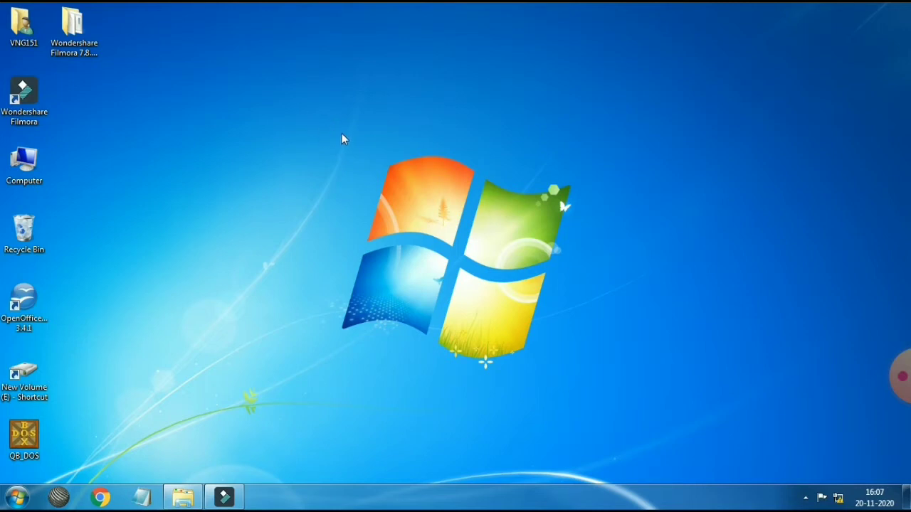
- Launch Microsoft Word 2010 with a blank document
click(23, 502)
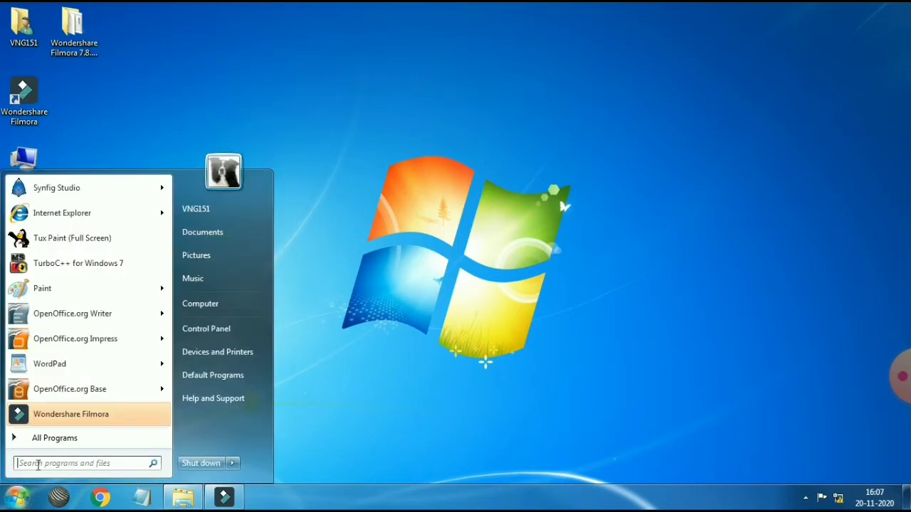
click(71, 439)
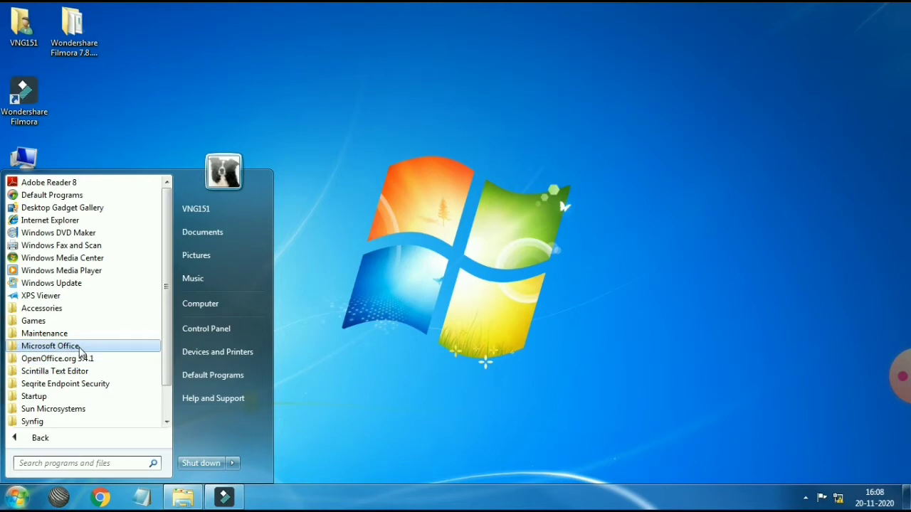
click(81, 347)
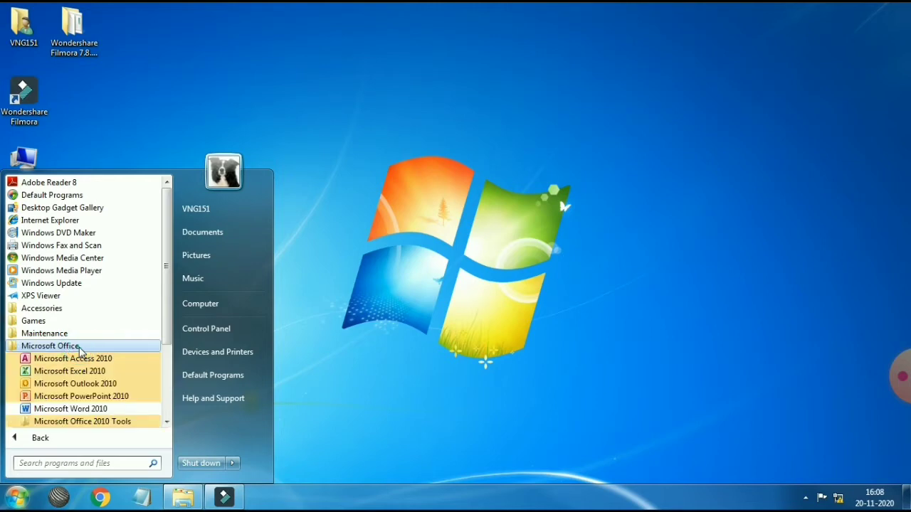
click(91, 410)
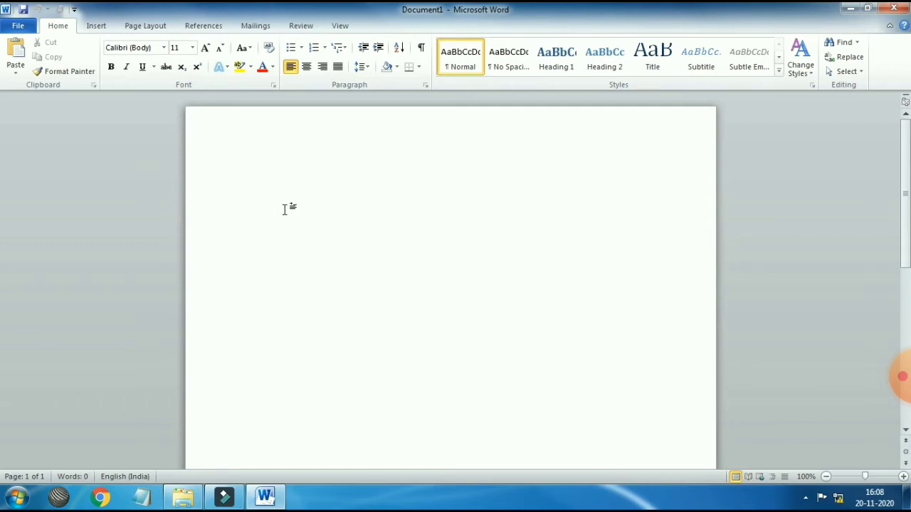
- Write the paragraph opening "Success is not something that you run into by accident. It takes preparation and character. Everyone"
text(S)
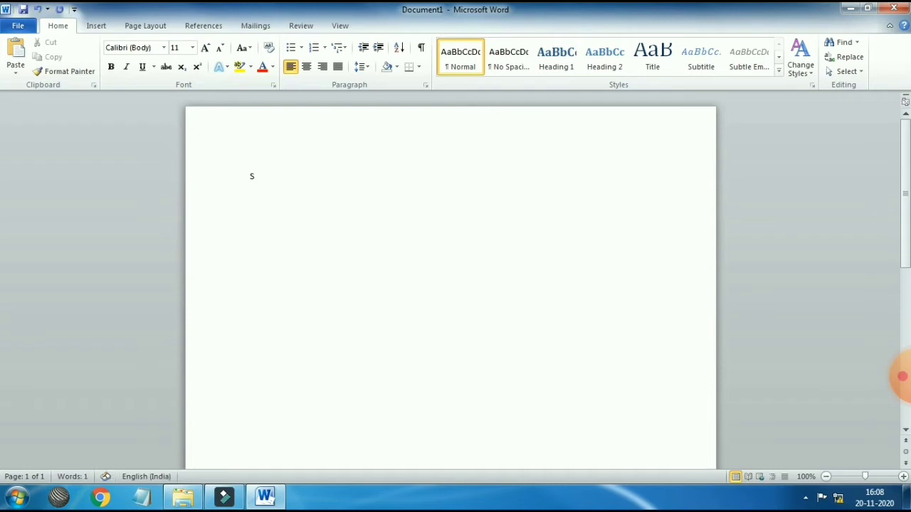
text(uccess is not somr)
key(BackSpace)
text(ething)
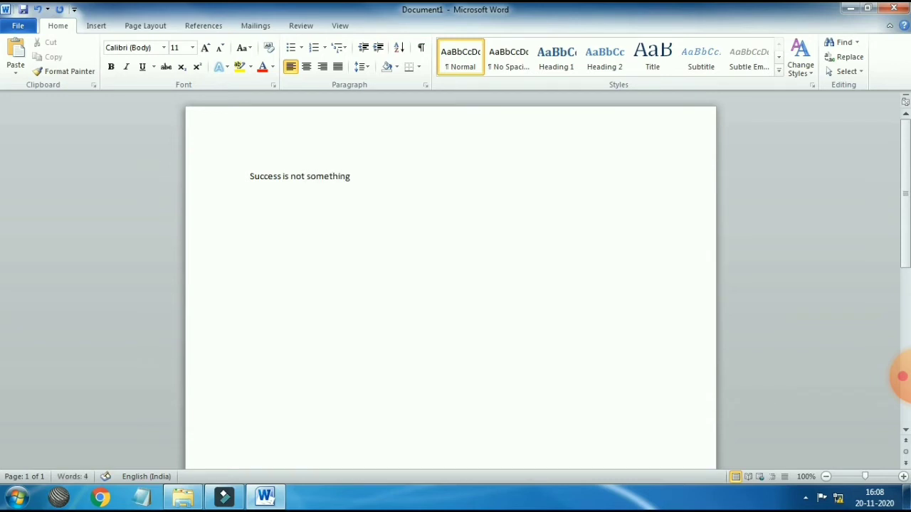
text( that you run into by s)
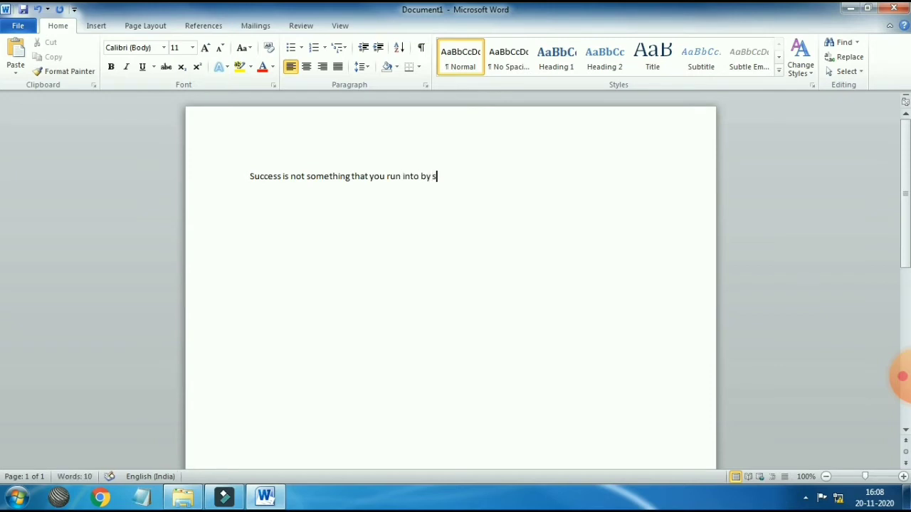
key(BackSpace)
text(accident. )
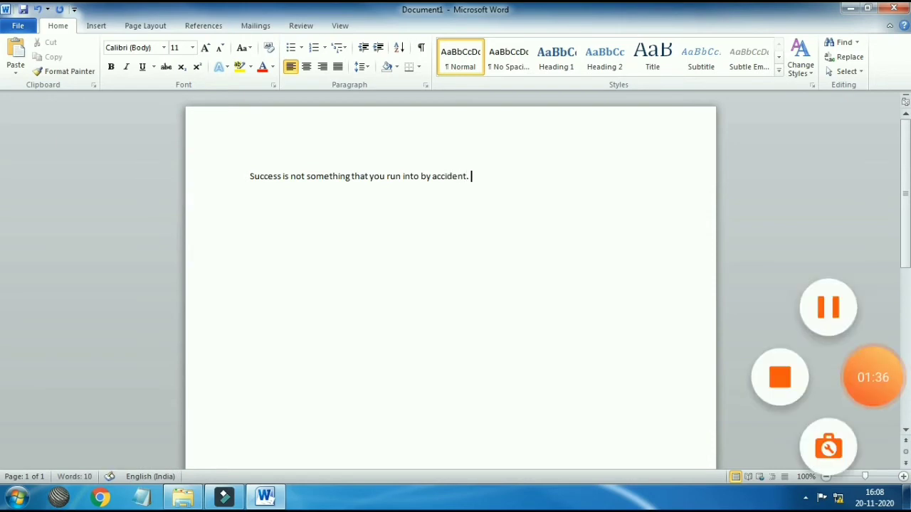
text(It takes preparation and character. Everyone)
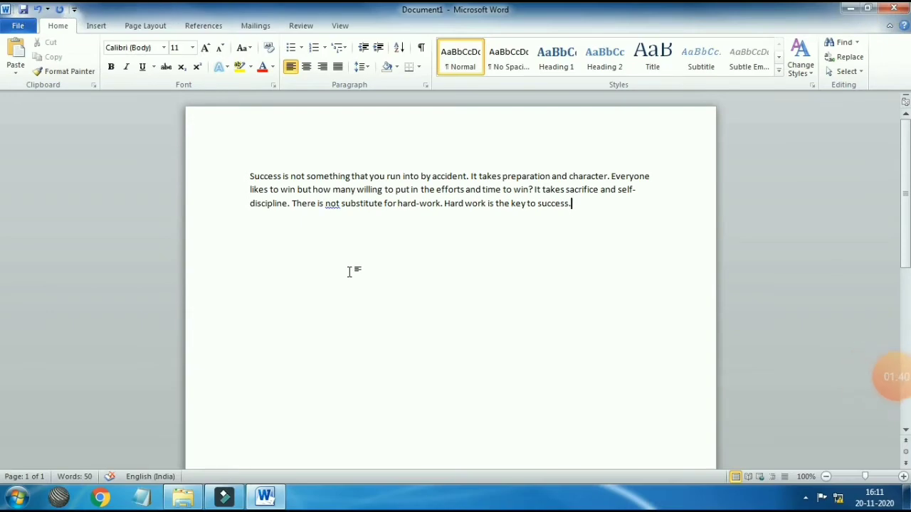
- Start saving the new document and choose the Desktop as its save location
click(21, 28)
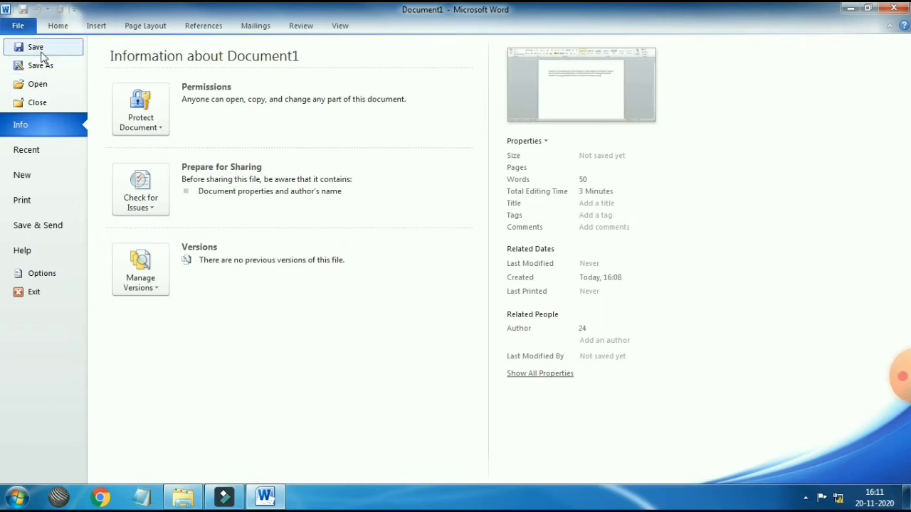
click(45, 47)
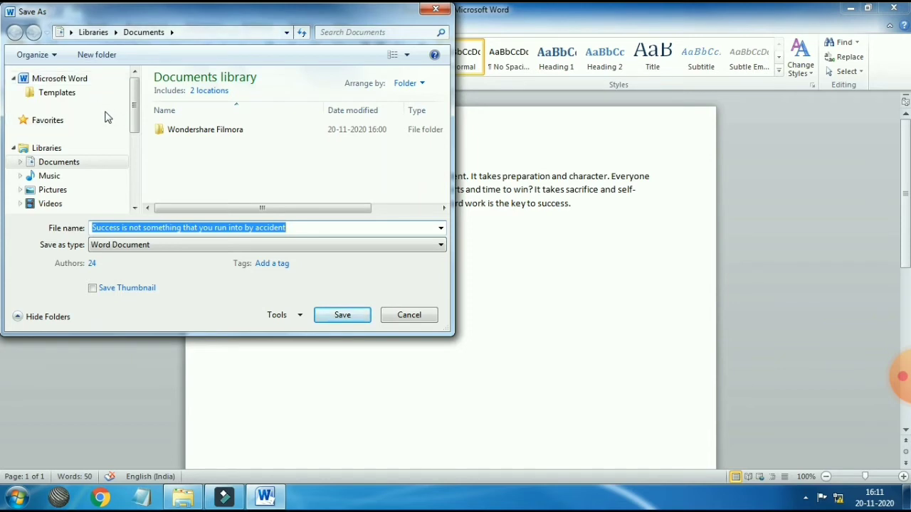
mouse_move(134, 105)
mouse_down()
mouse_move(141, 197)
mouse_move(144, 109)
mouse_up()
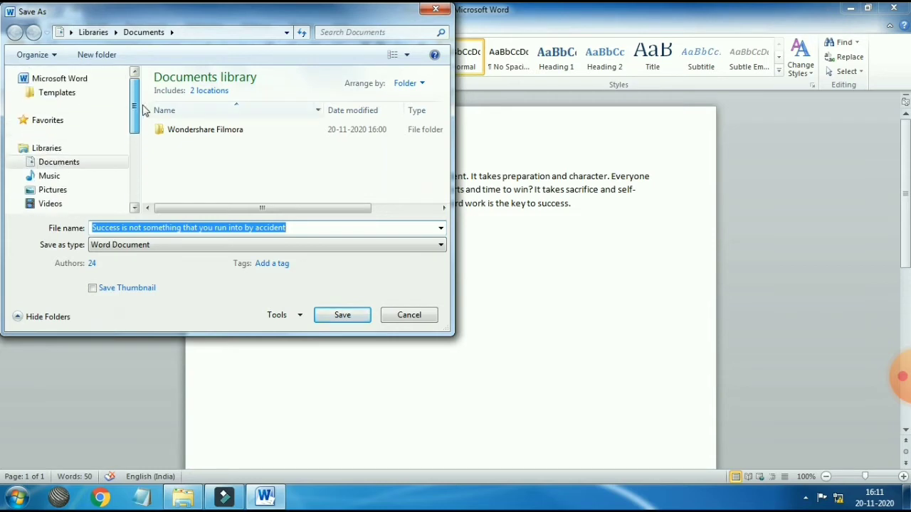
click(249, 35)
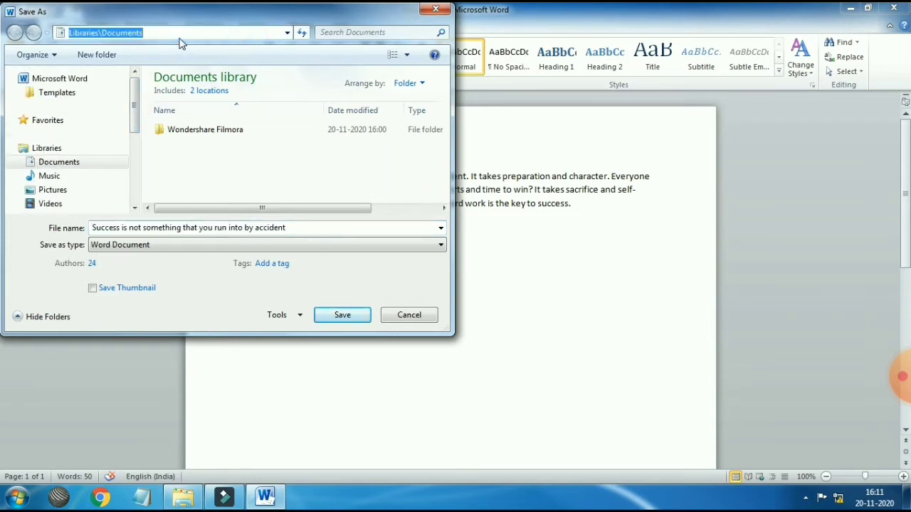
text(desktop)
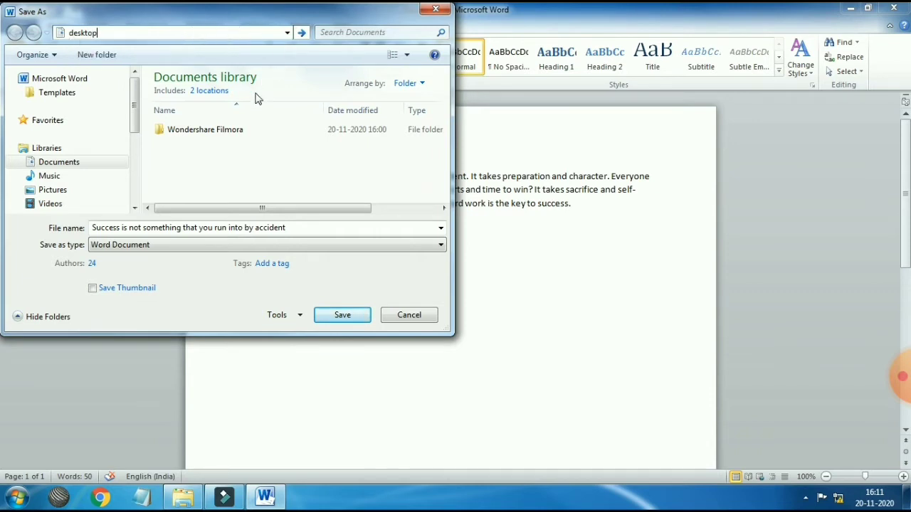
click(223, 165)
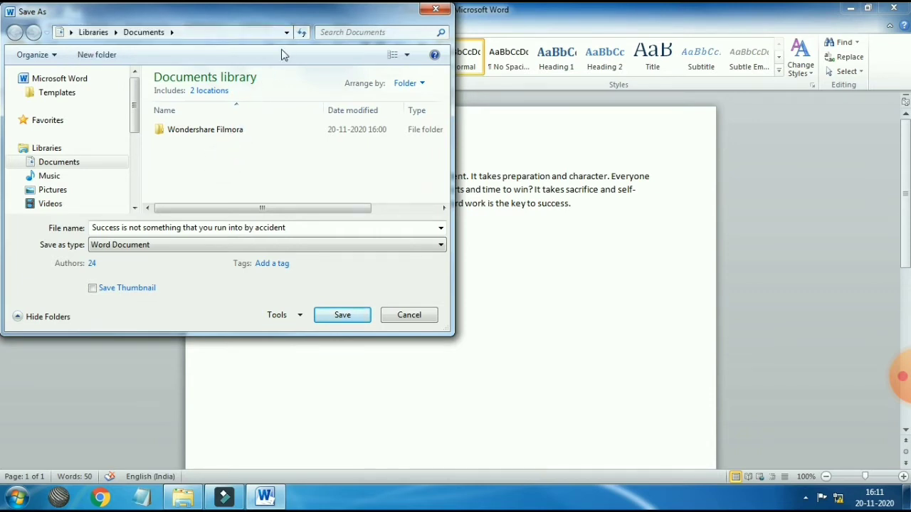
click(286, 32)
click(161, 45)
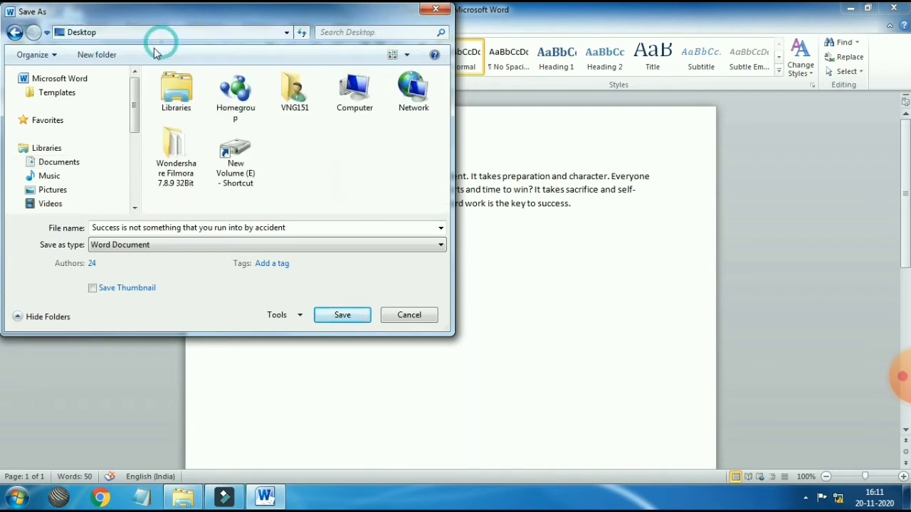
- Replace the suggested file name with "Hard Work" and save the file as a Word document
click(279, 229)
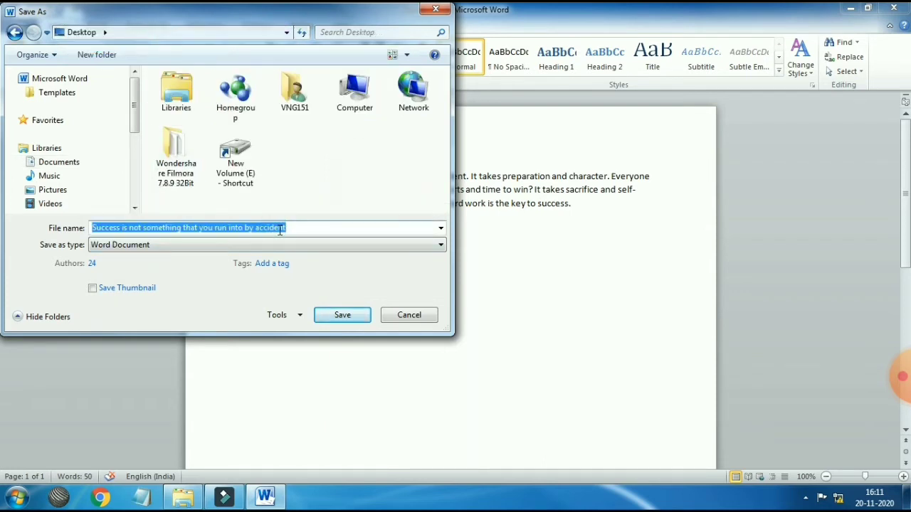
key(BackSpace)
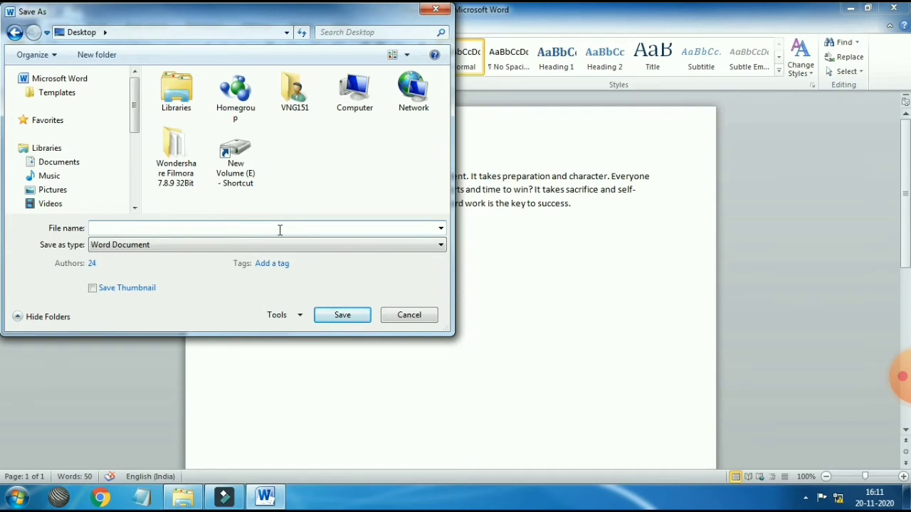
text(Hard Work)
click(360, 315)
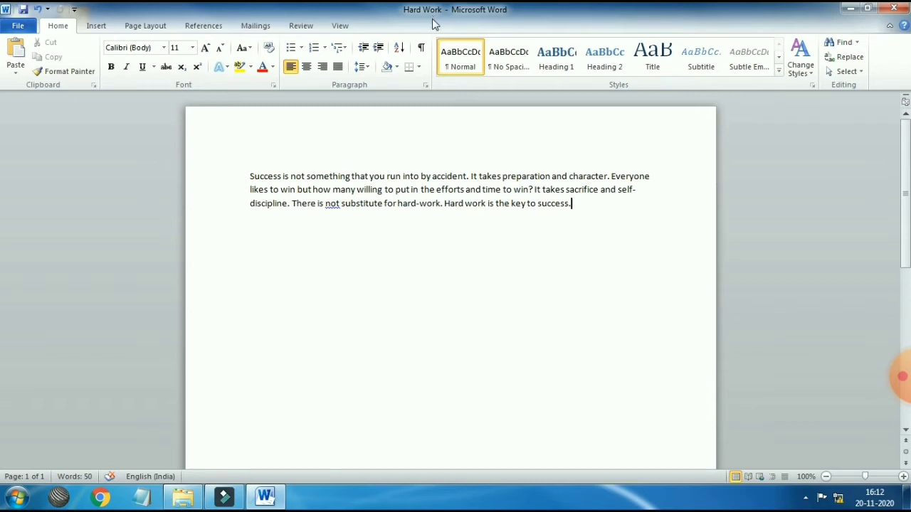
- Close the saved document and reopen the Hard Work file from the Desktop
click(22, 27)
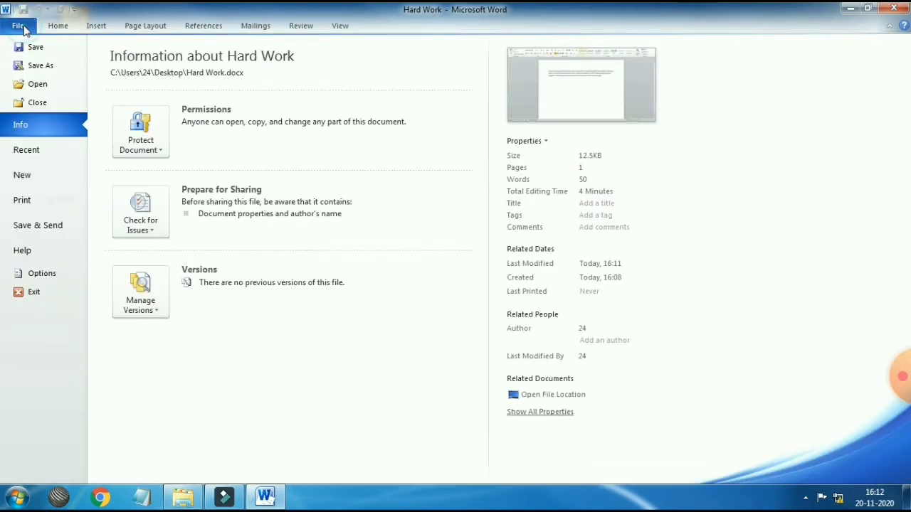
click(40, 104)
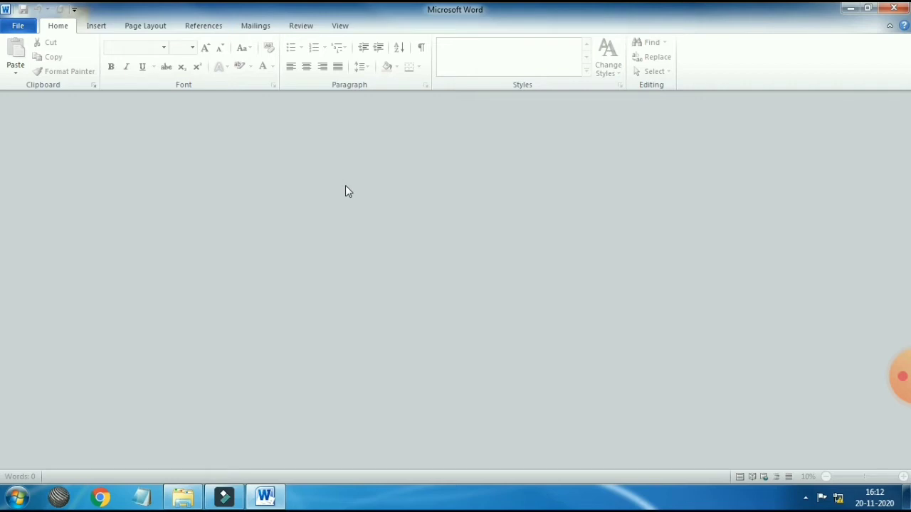
key(ctrl+o)
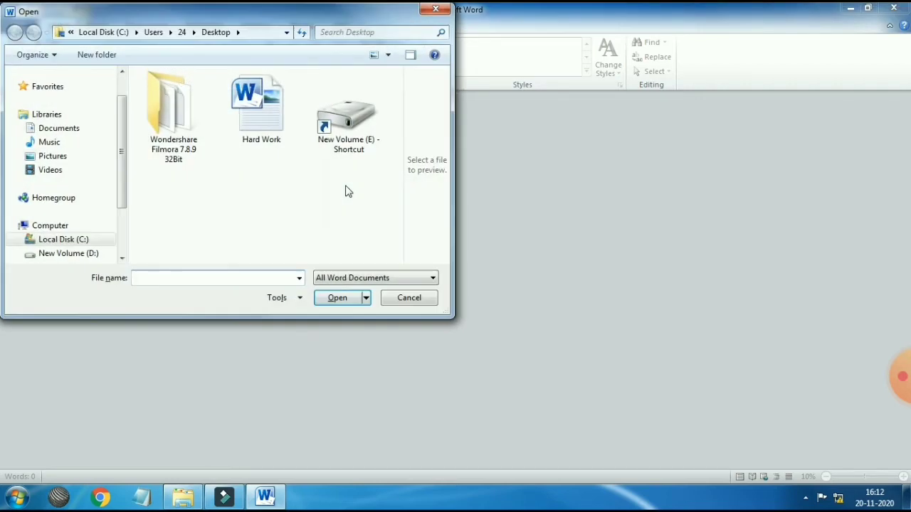
double_click(265, 121)
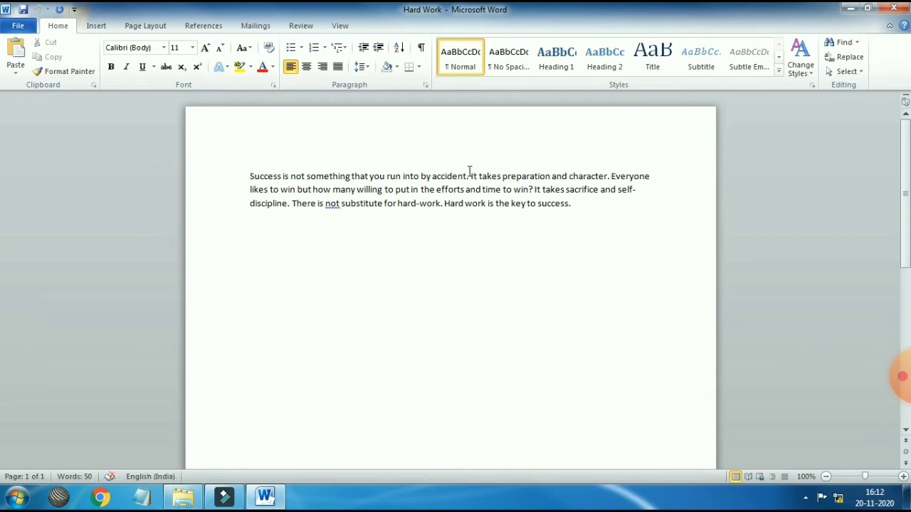
- Delete the "e" from the paragraph's first word so that it reads "Succss"
right_click(265, 177)
click(467, 261)
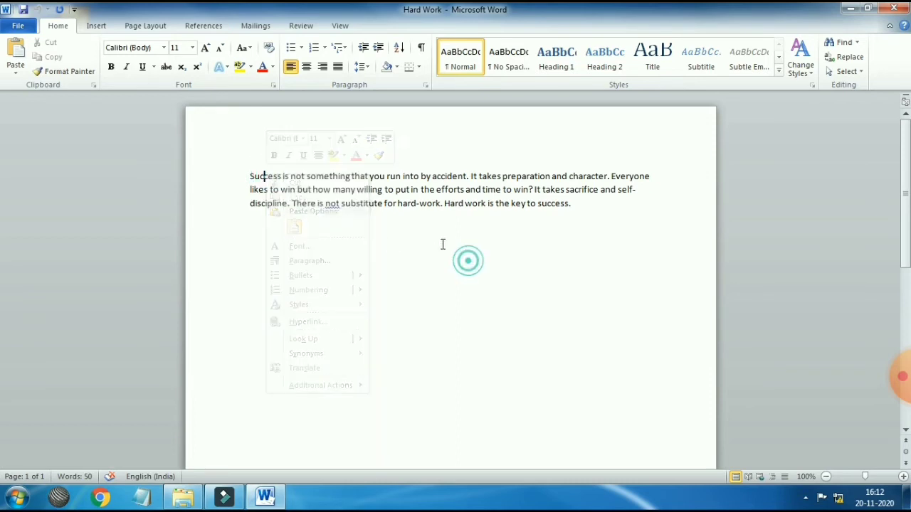
click(272, 175)
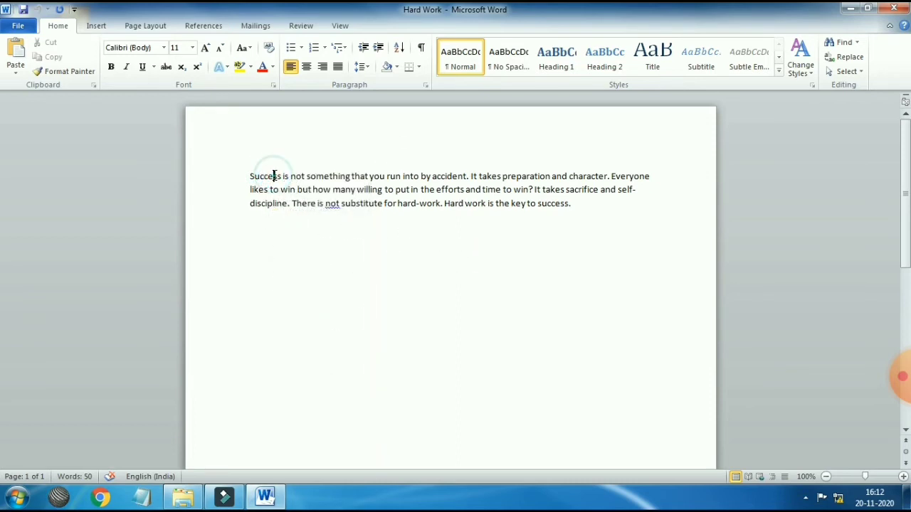
key(BackSpace)
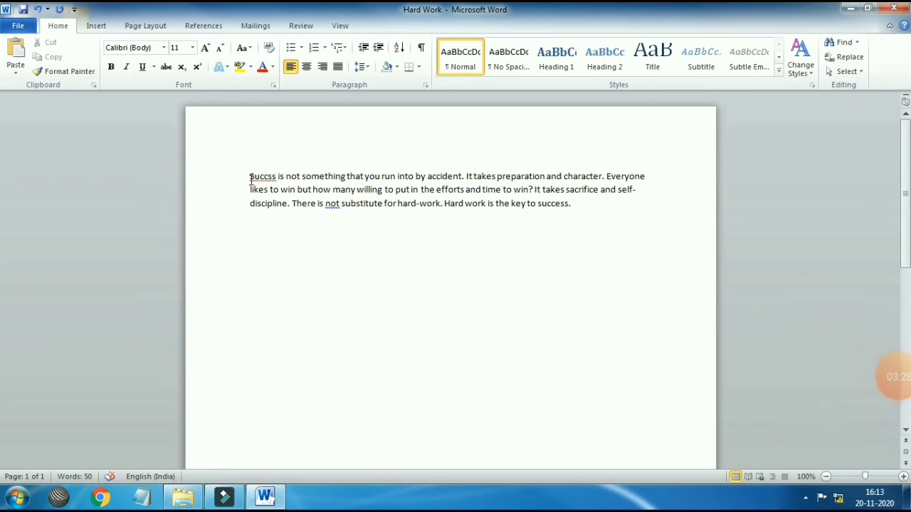
- Correct the misspelled first word "Succss" with the suggested spelling "Success"
drag(248, 177, 274, 181)
click(299, 240)
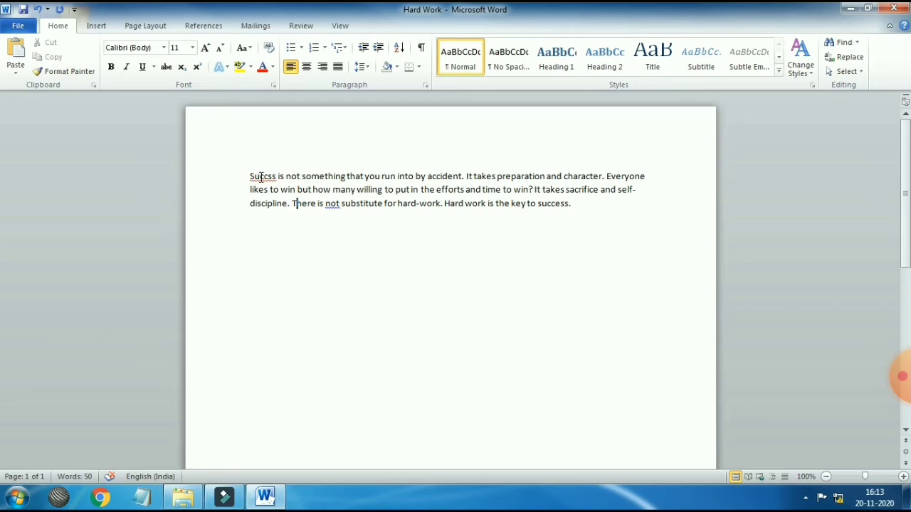
right_click(260, 177)
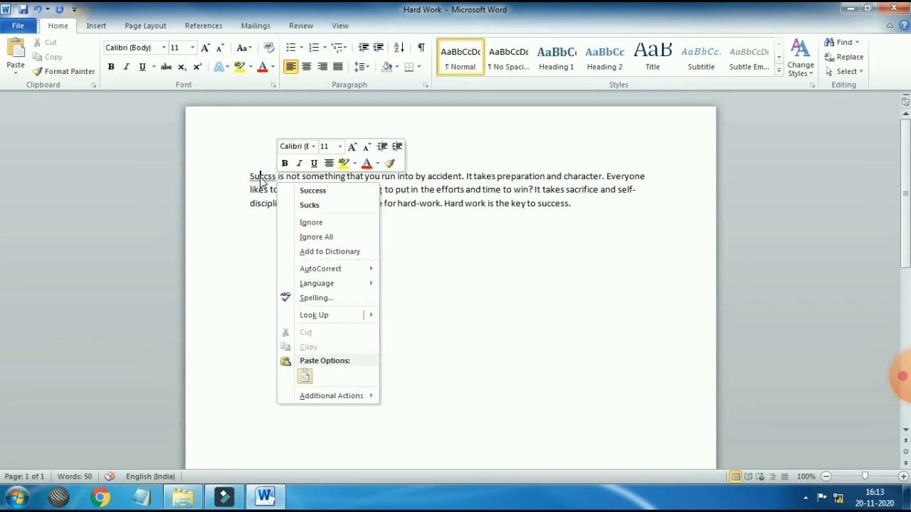
click(355, 192)
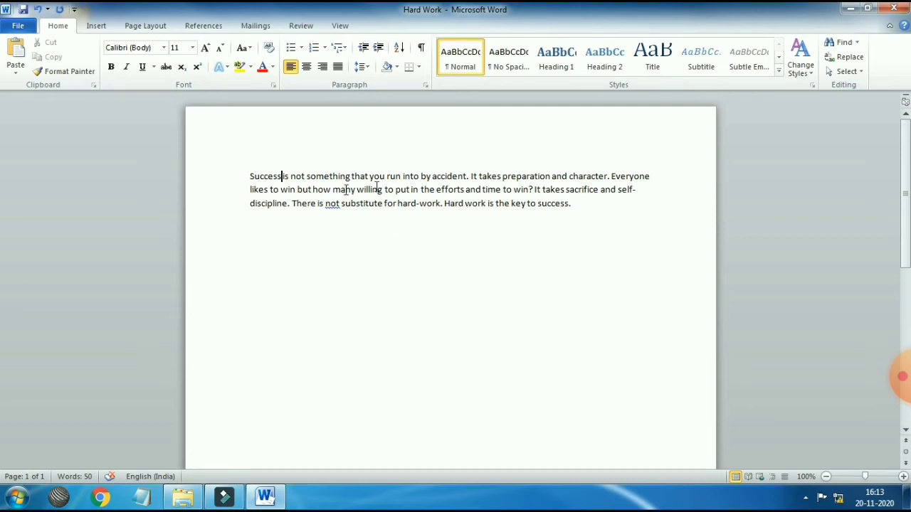
- Insert the words "a lot of" before "preparation" in the paragraph's second sentence
click(502, 177)
text(a )
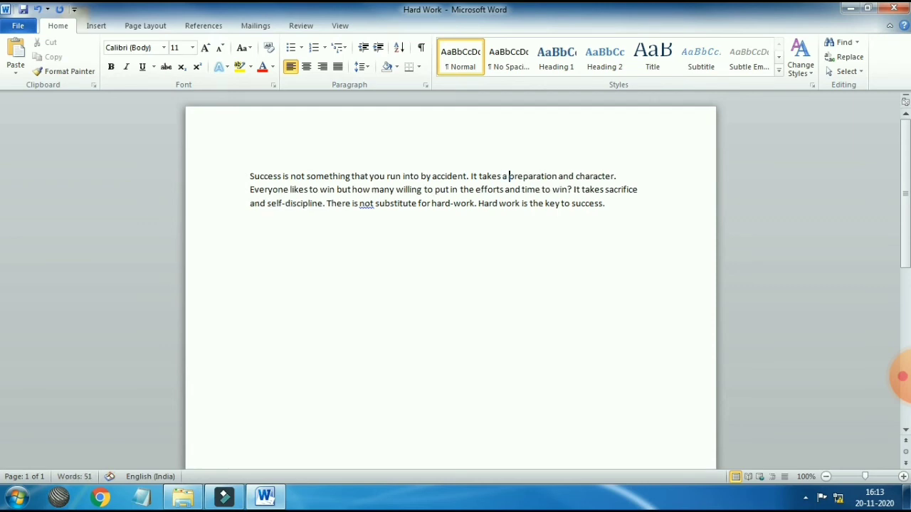
text(lo)
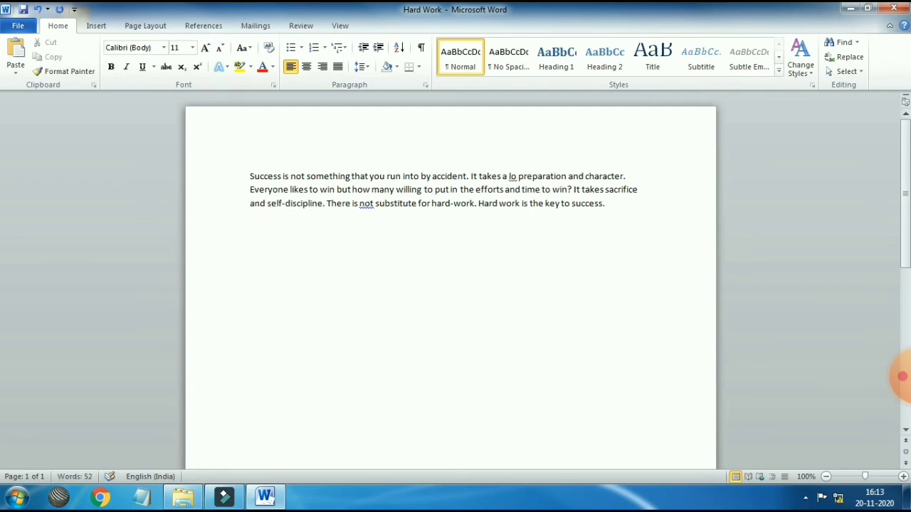
key(BackSpace)
text(t o)
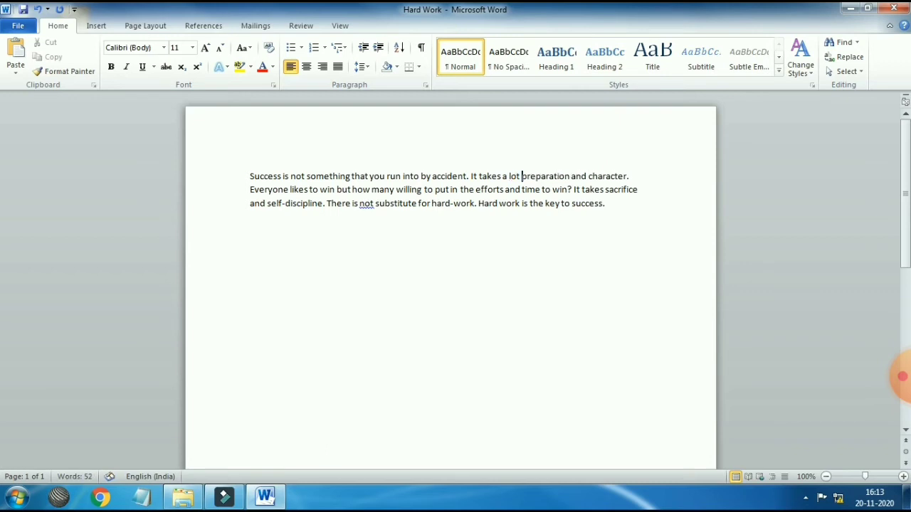
text(f)
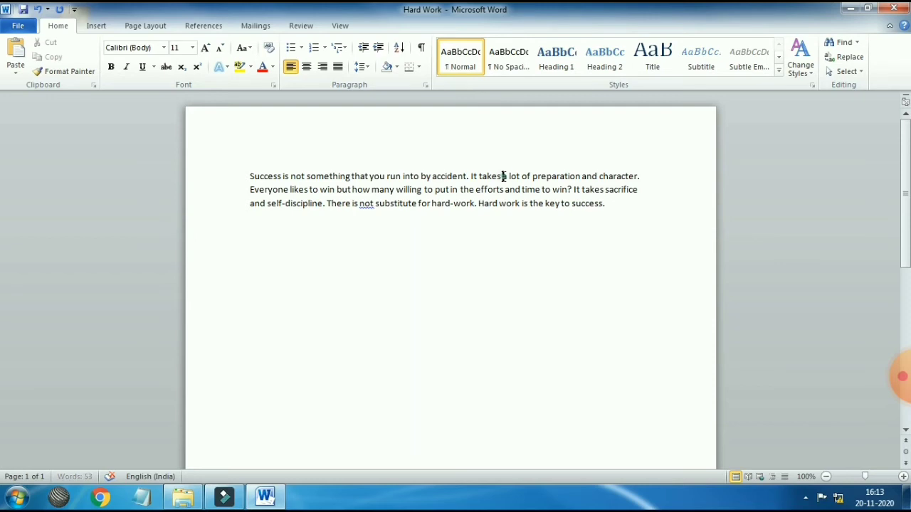
drag(501, 175, 532, 176)
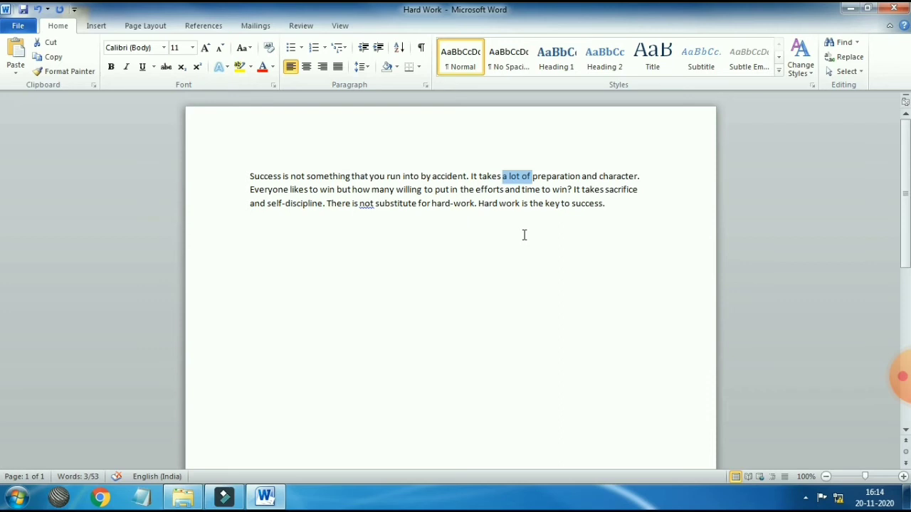
click(397, 189)
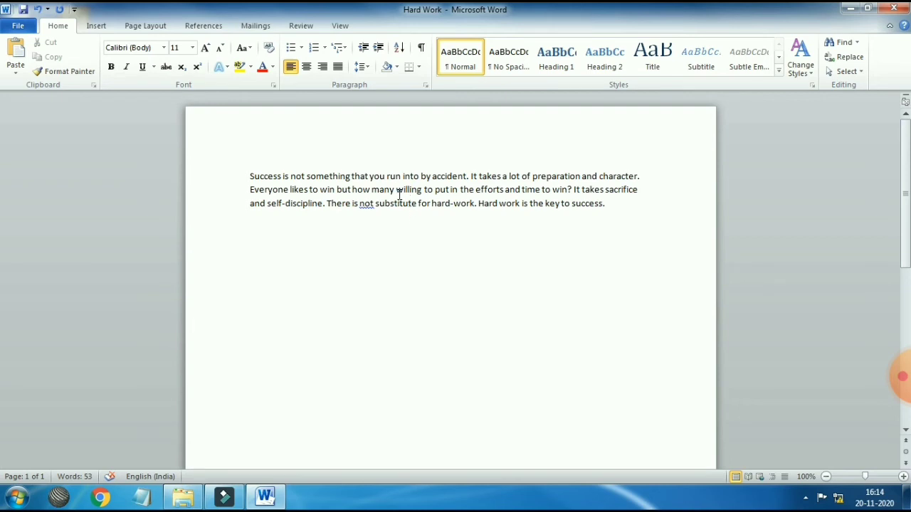
- Insert "are" before "willing" and "required" after "time" in the paragraph's third sentence
text(are)
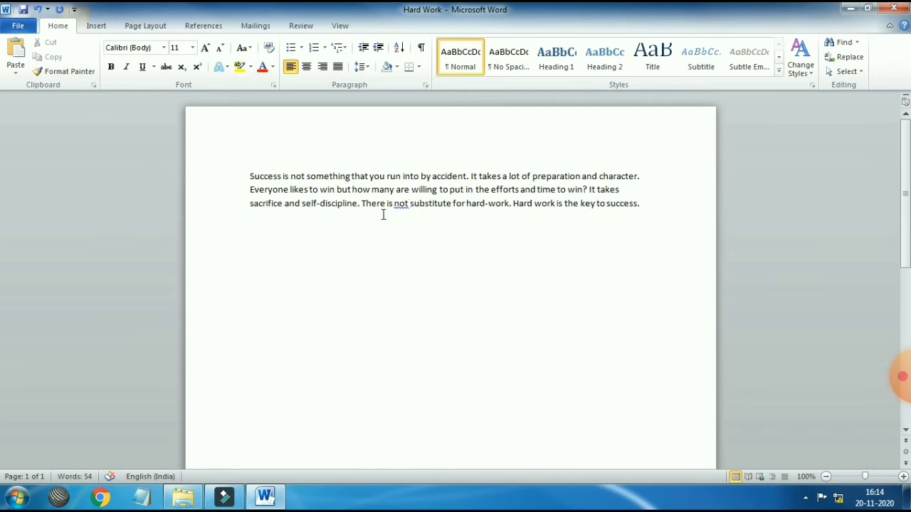
click(557, 190)
text(requi)
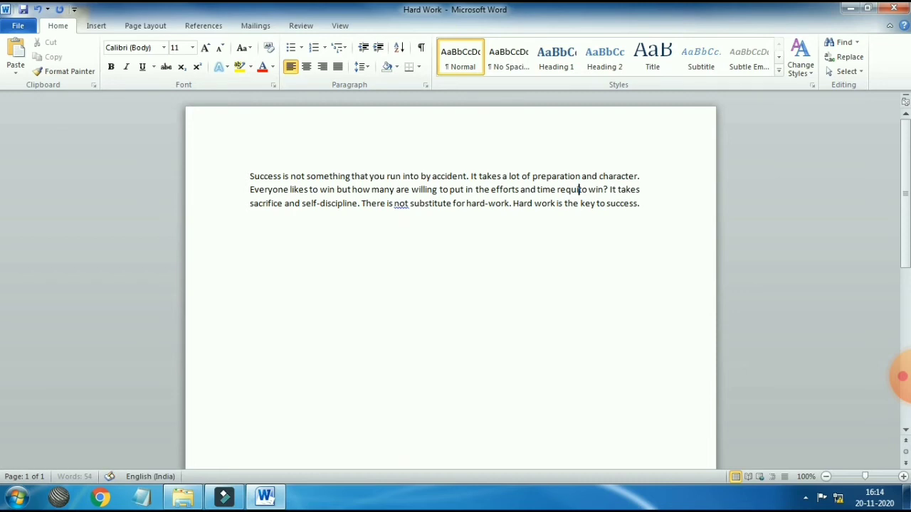
text(red)
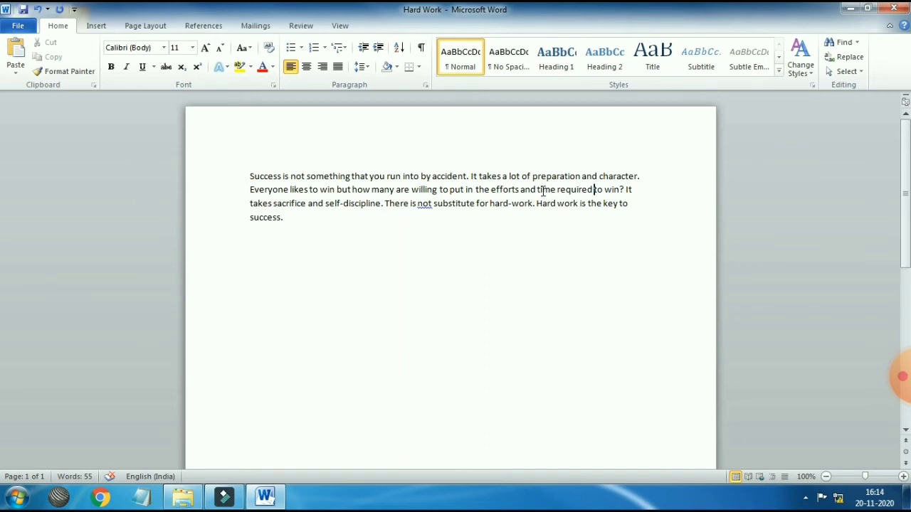
- Delete the word "time" before "required" in the third sentence
drag(537, 190, 557, 195)
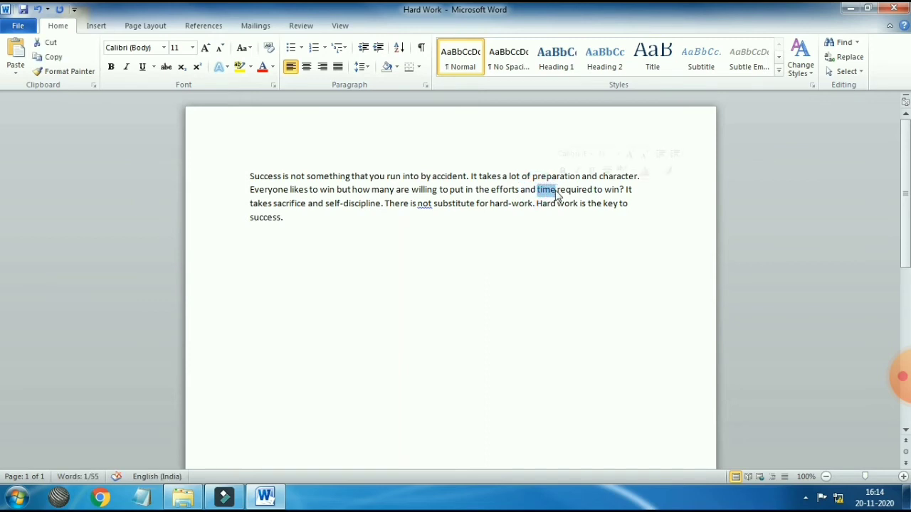
click(554, 193)
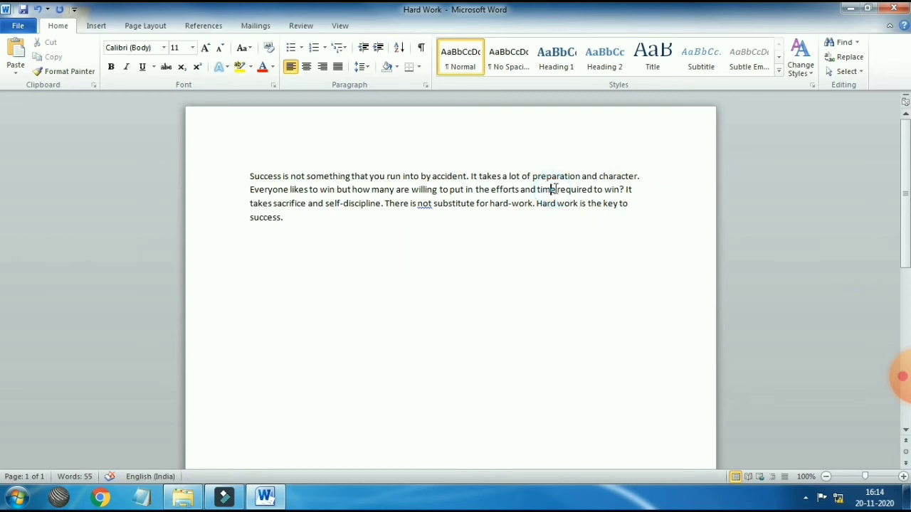
key(BackSpace)
key(BackSpace)
key(BackSpace)
key(BackSpace)
key(BackSpace)
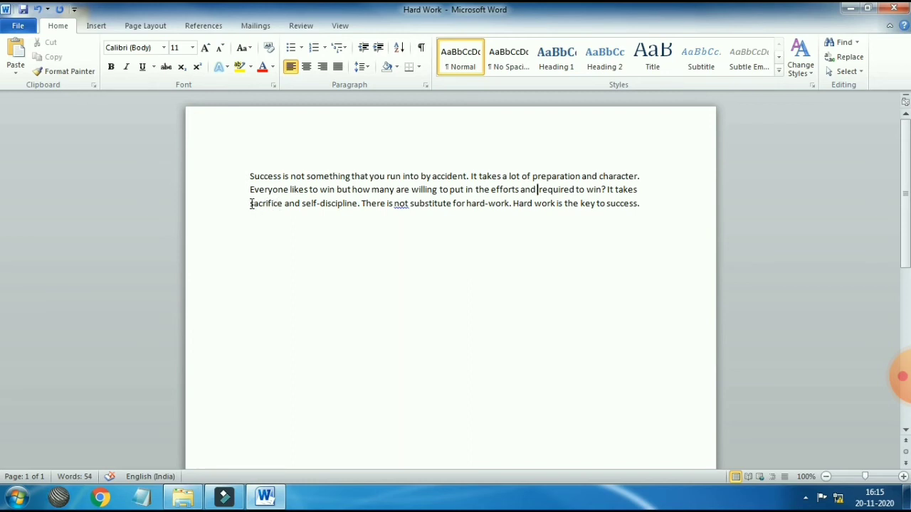
- Look up the word "sacrifice" in the Thesaurus and open the entry for its synonym "disadvantage"
drag(251, 204, 285, 215)
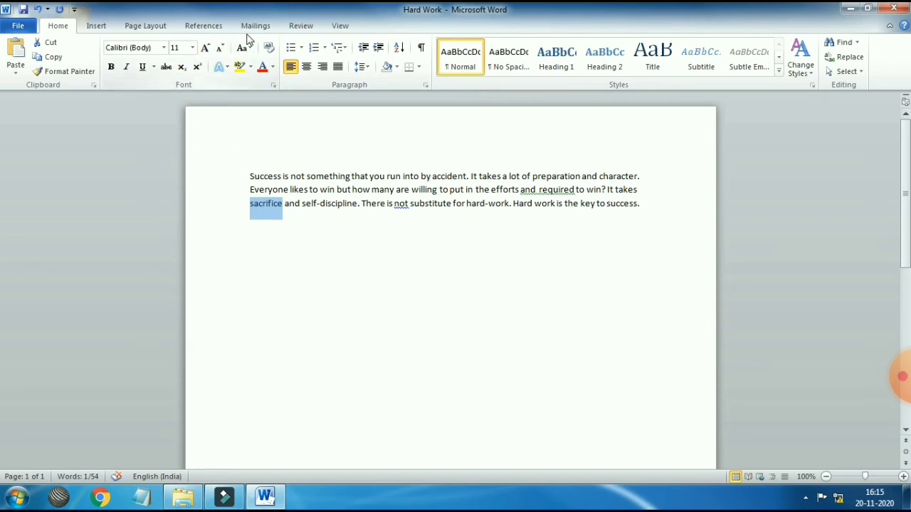
click(339, 27)
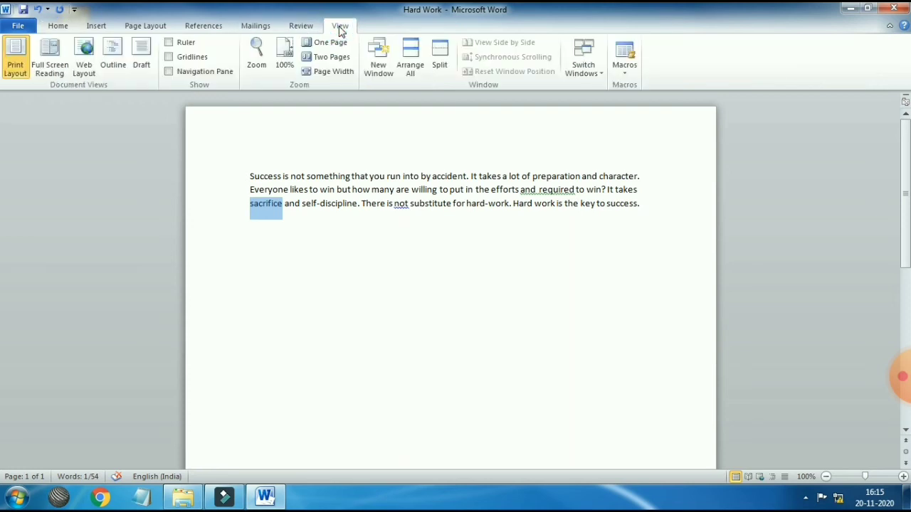
click(307, 27)
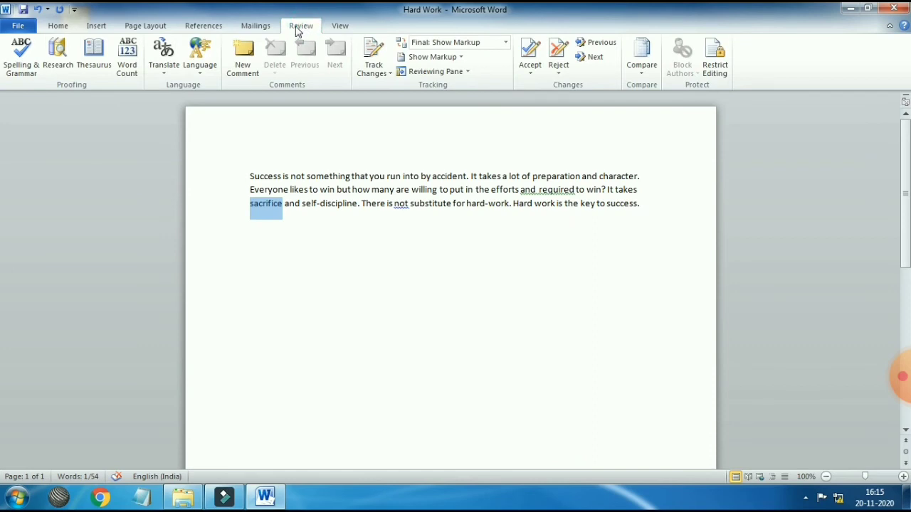
click(99, 64)
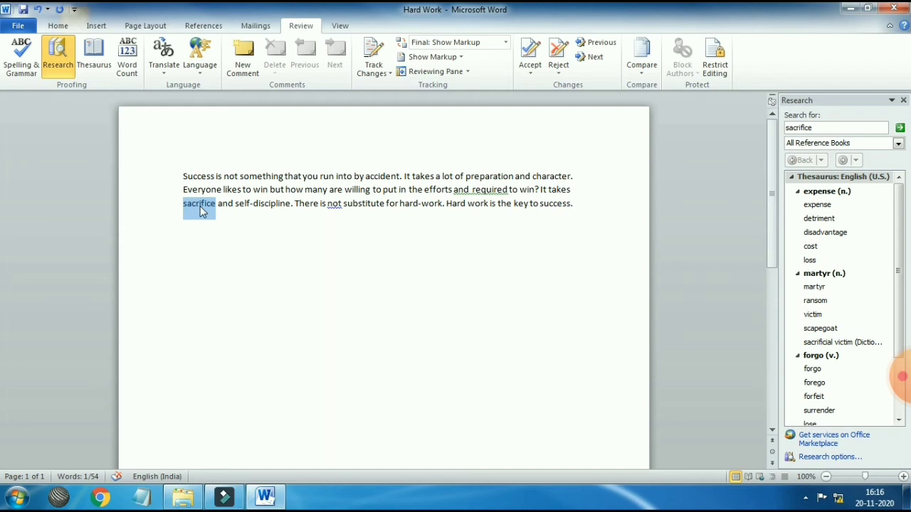
click(824, 233)
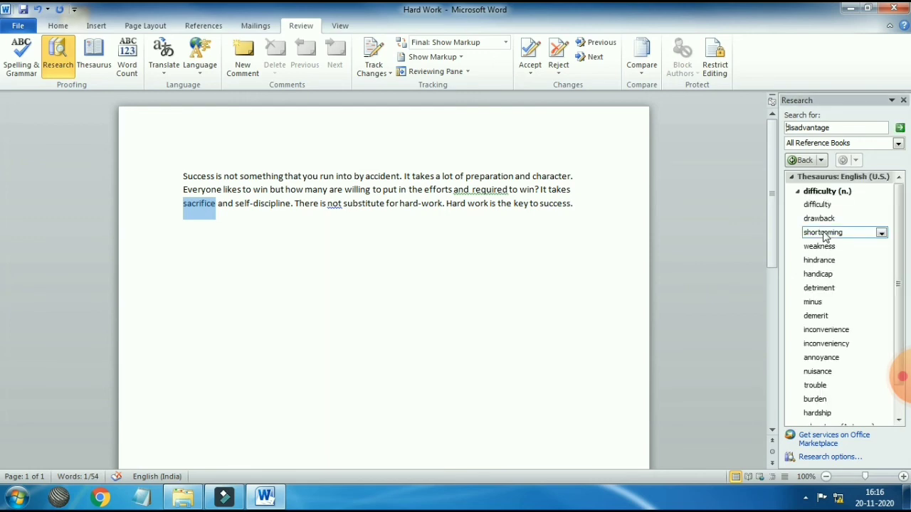
- Replace the word "sacrifice" in the paragraph with "disadvantage"
click(216, 207)
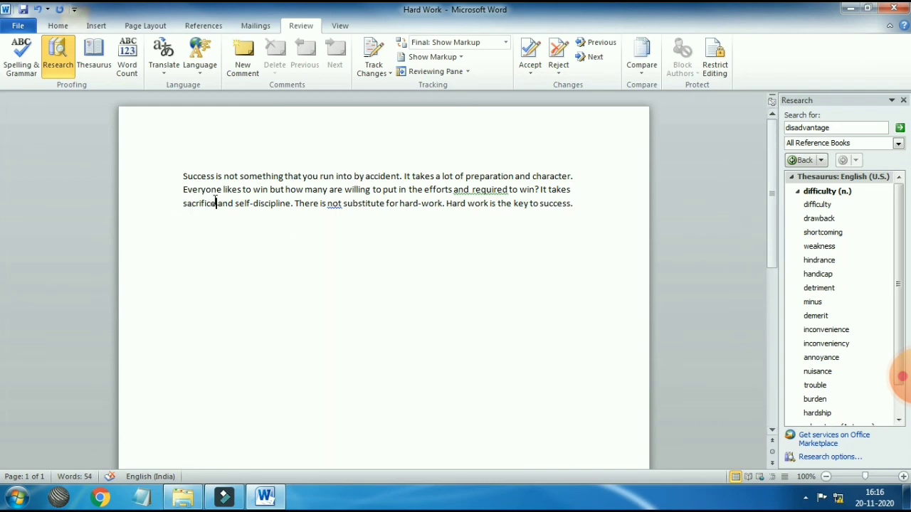
click(216, 201)
key(BackSpace)
key(BackSpace)
key(BackSpace)
key(BackSpace)
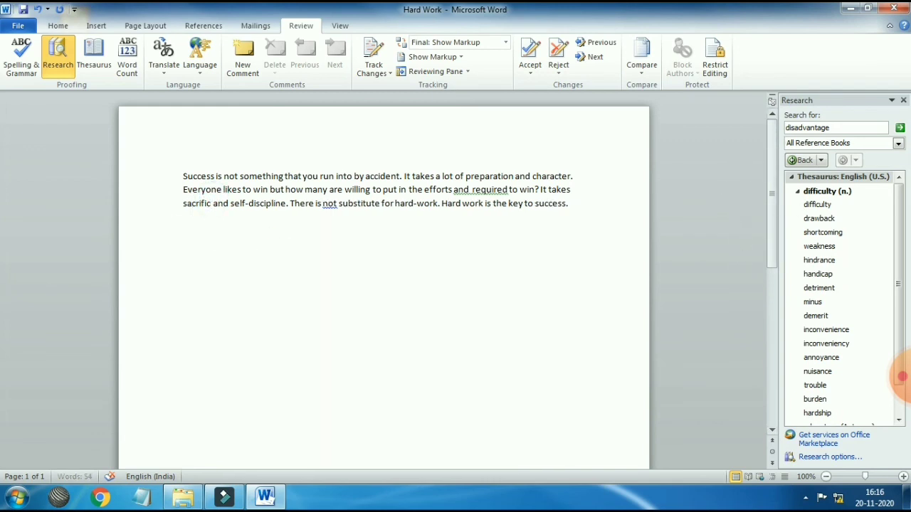
key(BackSpace)
key(BackSpace)
key(BackSpace)
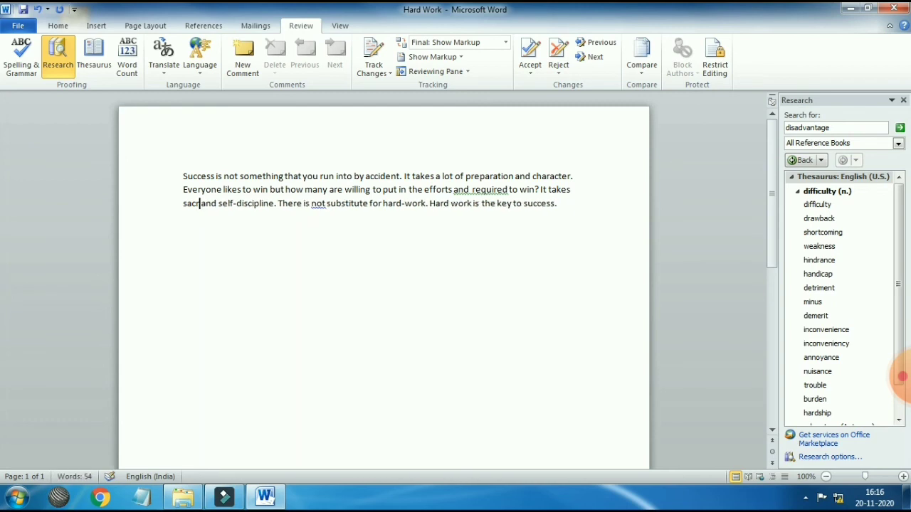
key(BackSpace)
key(BackSpace)
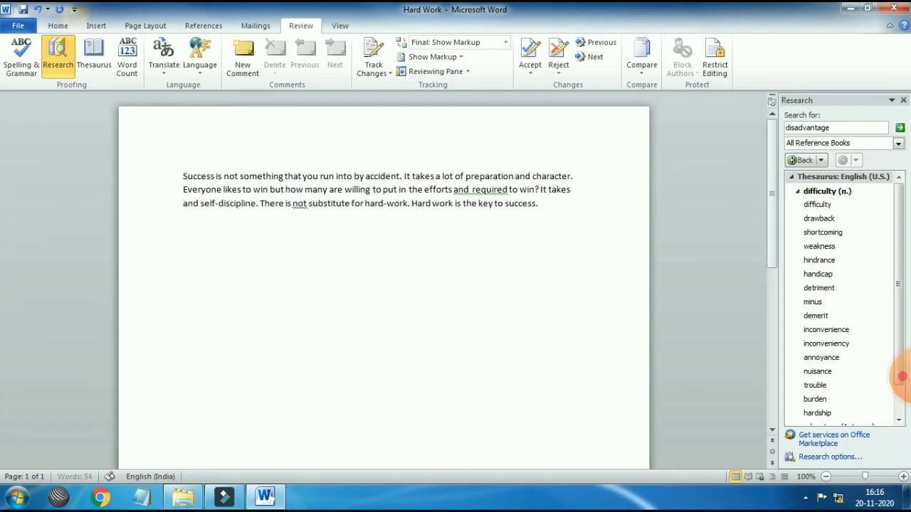
text(isadvanteg)
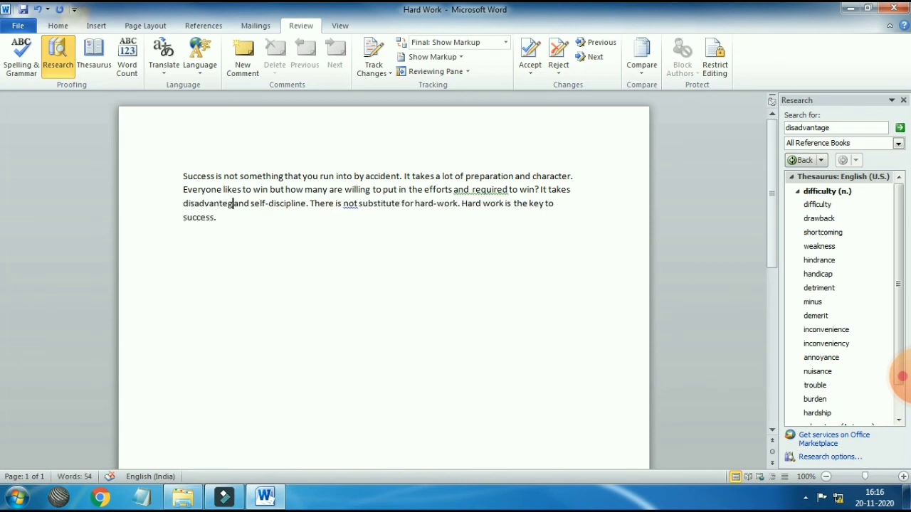
key(BackSpace)
key(BackSpace)
text(age)
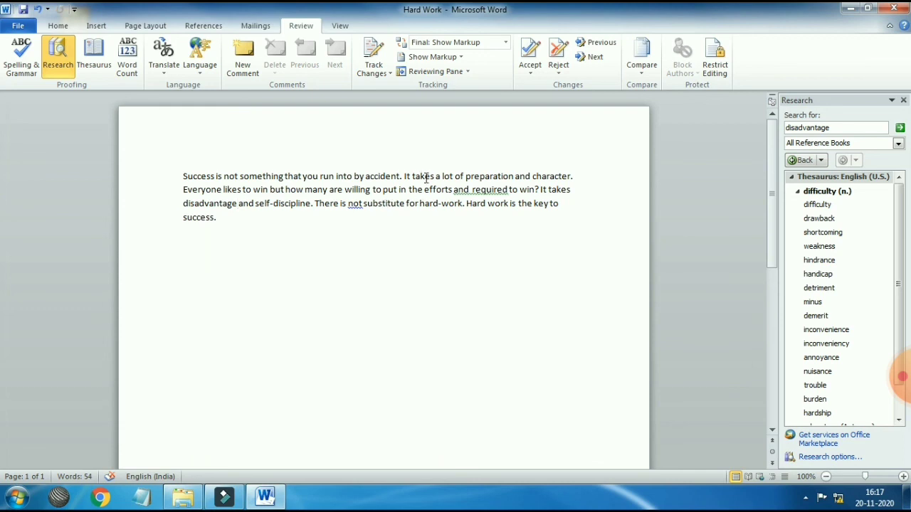
- Exit Word, closing the Hard Work document
click(27, 27)
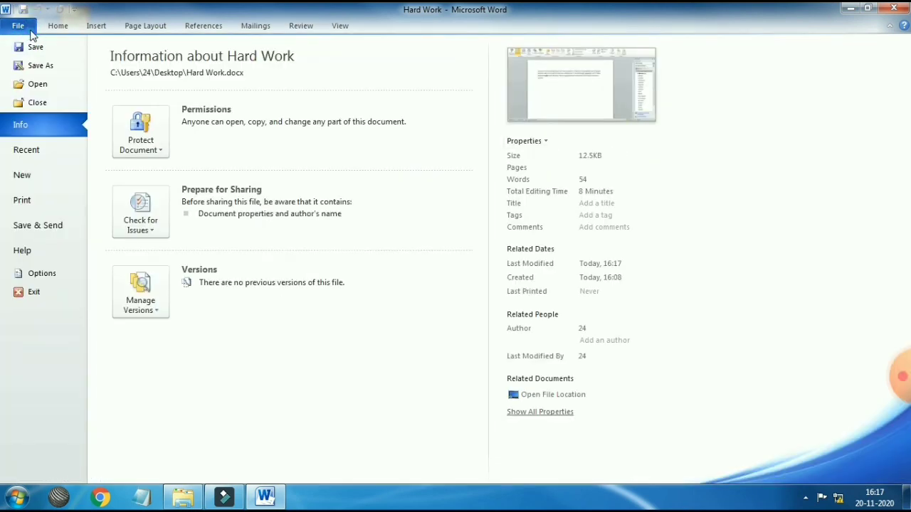
click(45, 293)
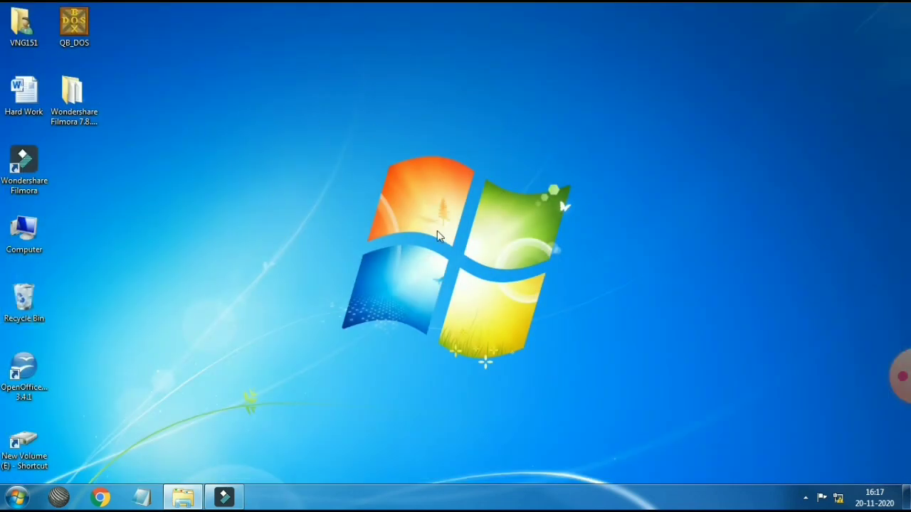